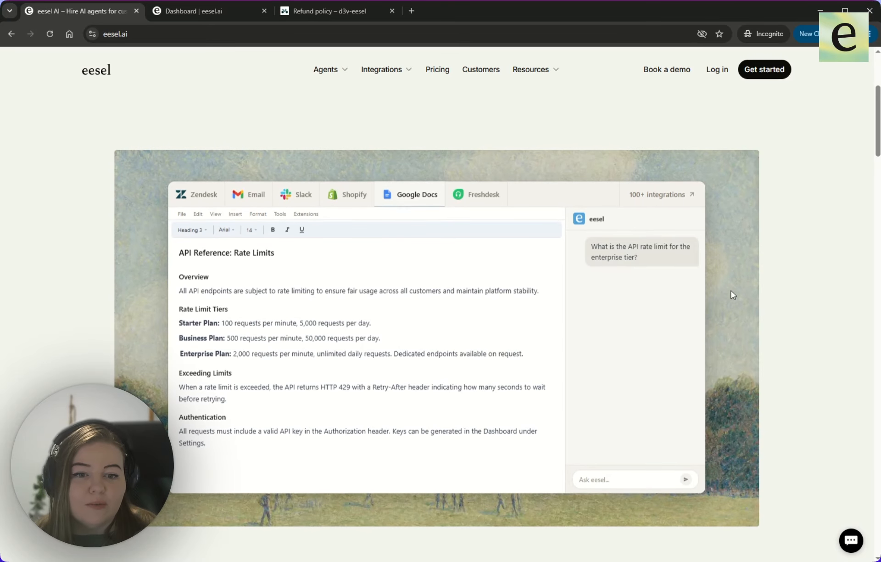
Preview the Zendesk, Slack and Shopify examples in the homepage's product demo.
{"action": "left_click", "coordinate": [196, 197]}
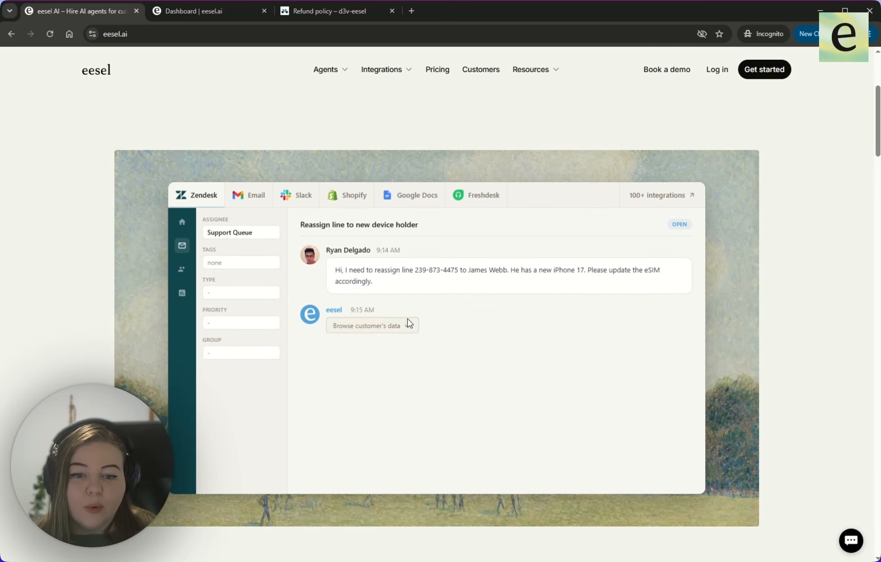
{"action": "left_click", "coordinate": [293, 197]}
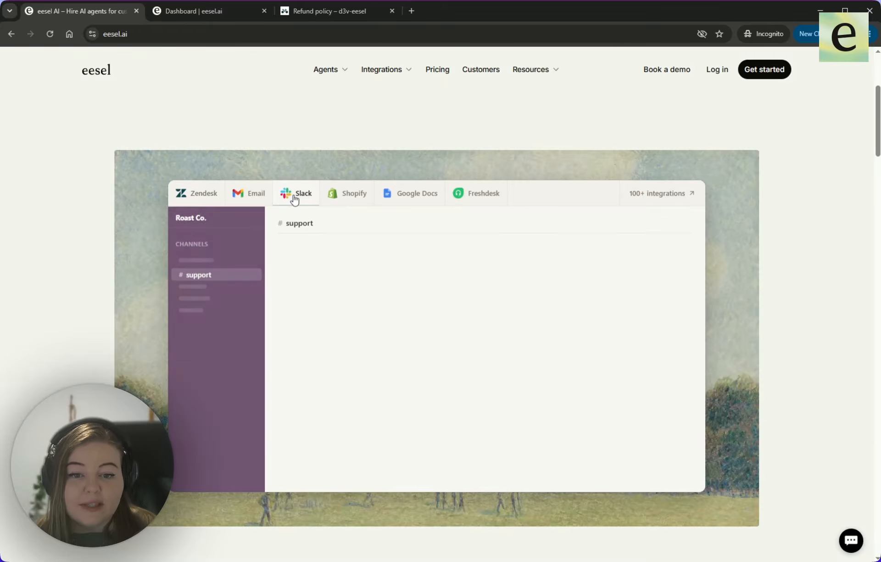
{"action": "left_click", "coordinate": [344, 204]}
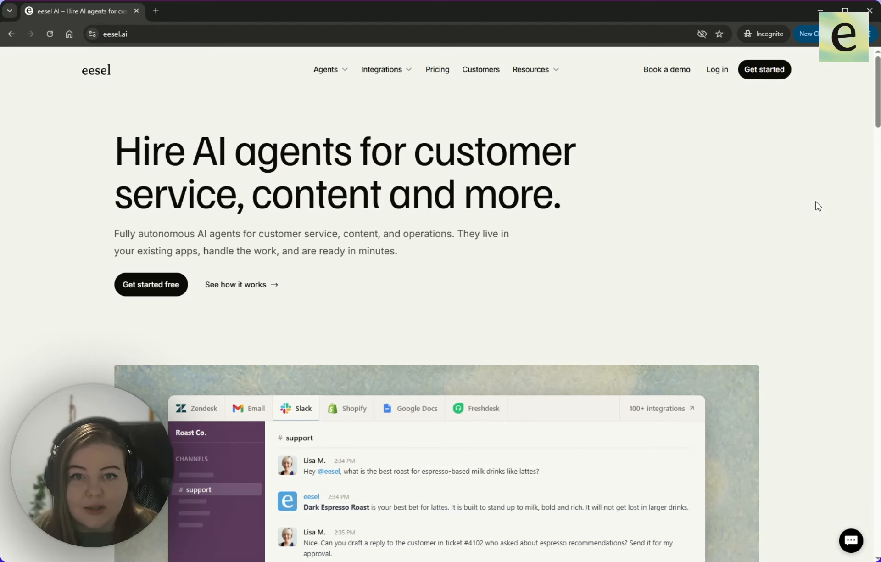
Start a free eesel signup and submit the work email address.
{"action": "left_click", "coordinate": [771, 76]}
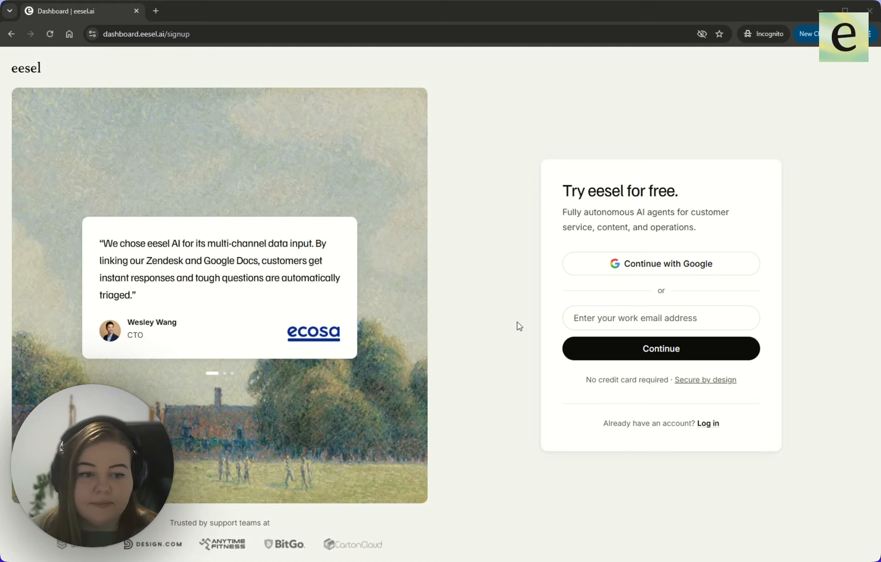
{"action": "left_click", "coordinate": [633, 318]}
{"action": "key", "text": "ctrl+v"}
{"action": "left_click", "coordinate": [634, 348]}
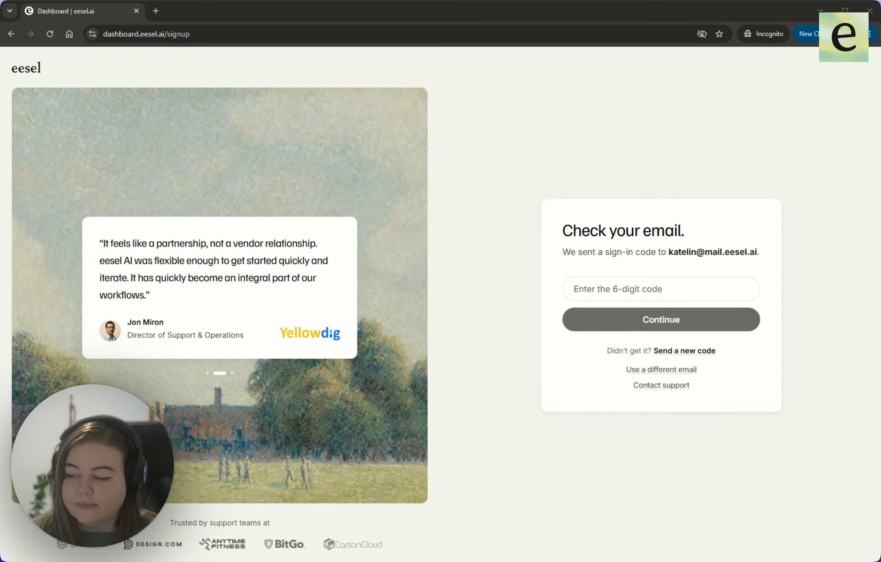
Enter the emailed 6-digit sign-in code and continue to the dashboard.
{"action": "left_click", "coordinate": [644, 289]}
{"action": "left_click", "coordinate": [646, 327]}
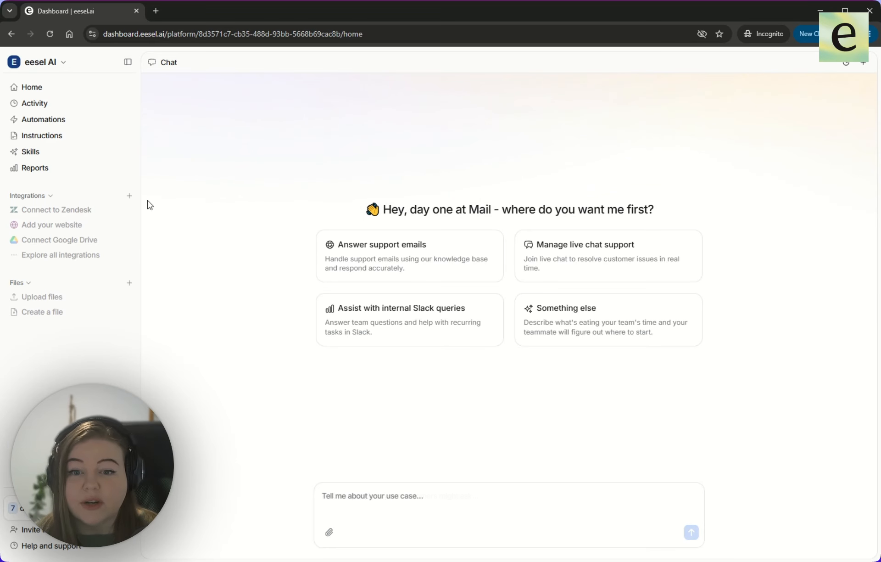
Browse the catalog of available integrations, including the A to Z app list, and close it.
{"action": "left_click", "coordinate": [130, 195]}
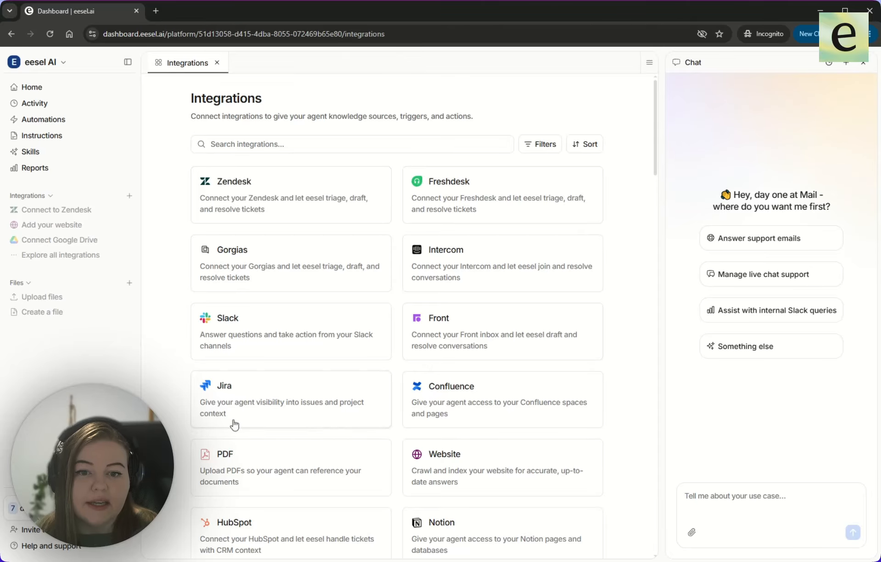
{"action": "scroll", "coordinate": [610, 400], "scroll_direction": "down", "scroll_amount": 1}
{"action": "scroll", "coordinate": [618, 398], "scroll_direction": "down", "scroll_amount": 10}
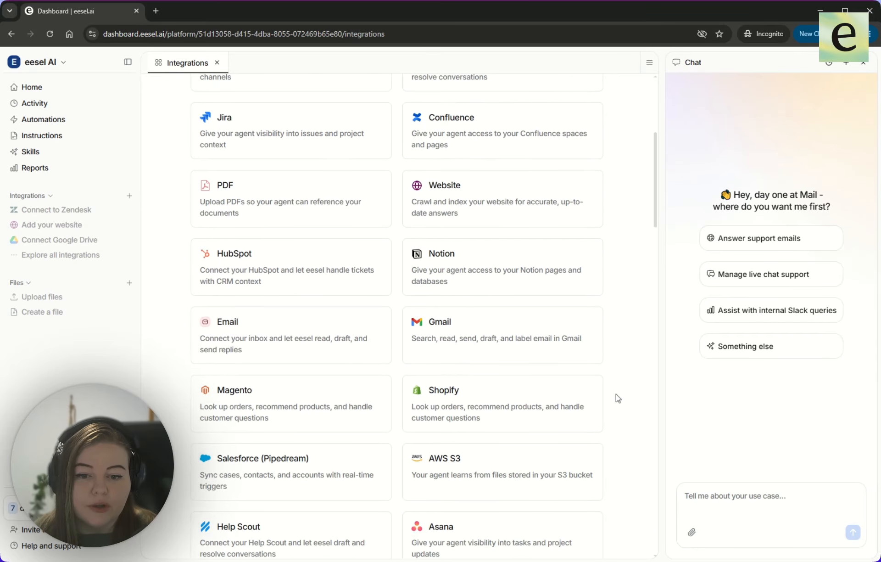
{"action": "scroll", "coordinate": [618, 398], "scroll_direction": "down", "scroll_amount": 7}
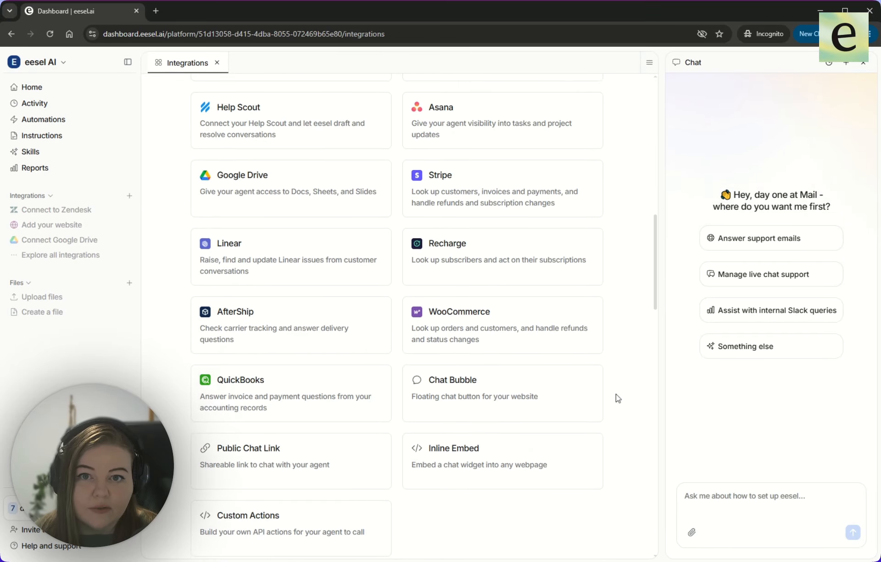
{"action": "scroll", "coordinate": [618, 398], "scroll_direction": "down", "scroll_amount": 4}
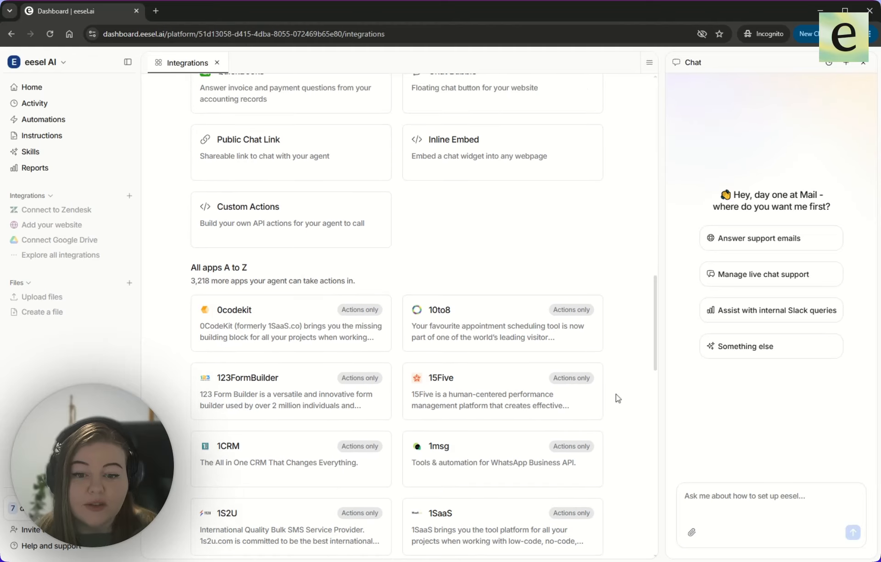
{"action": "scroll", "coordinate": [618, 398], "scroll_direction": "up", "scroll_amount": 4}
{"action": "scroll", "coordinate": [619, 398], "scroll_direction": "up", "scroll_amount": 5}
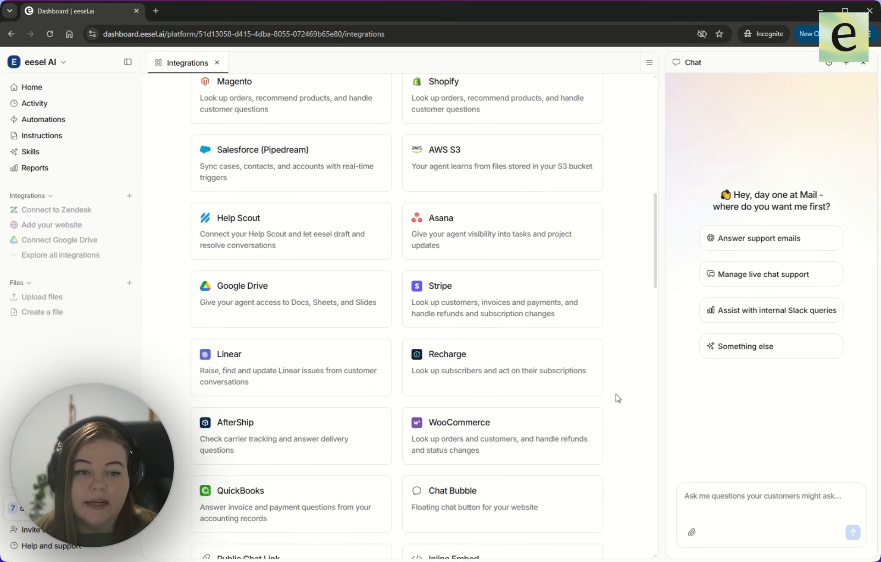
{"action": "scroll", "coordinate": [618, 398], "scroll_direction": "down", "scroll_amount": 5}
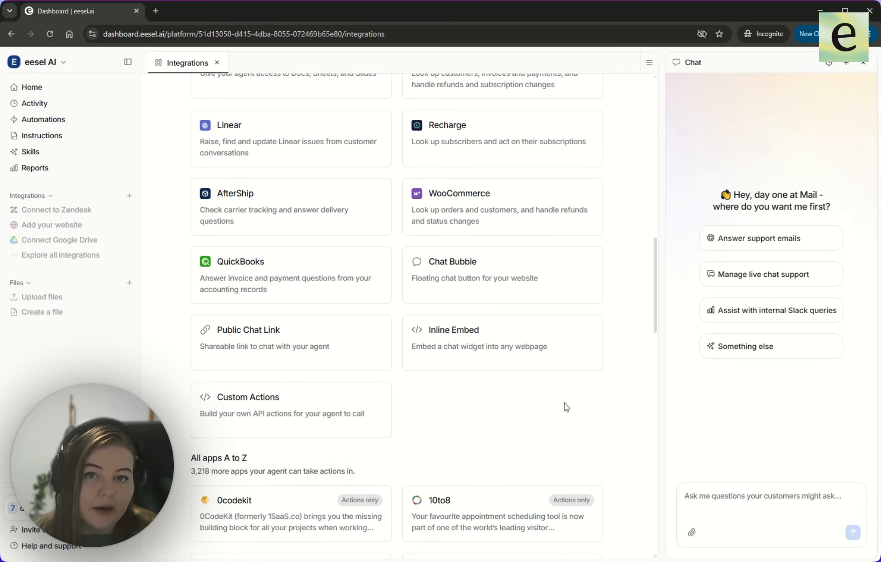
{"action": "scroll", "coordinate": [566, 404], "scroll_direction": "up", "scroll_amount": 9}
{"action": "scroll", "coordinate": [588, 408], "scroll_direction": "up", "scroll_amount": 9}
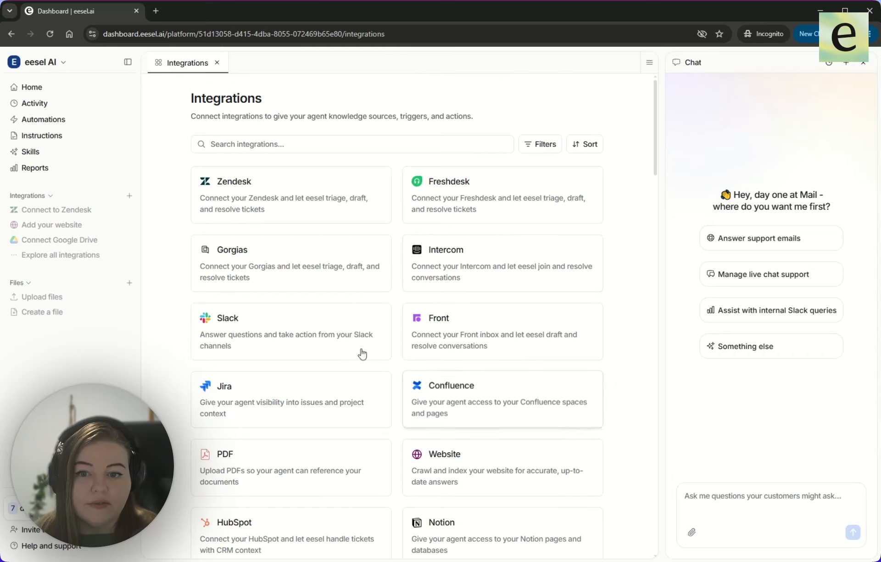
{"action": "left_click", "coordinate": [217, 62]}
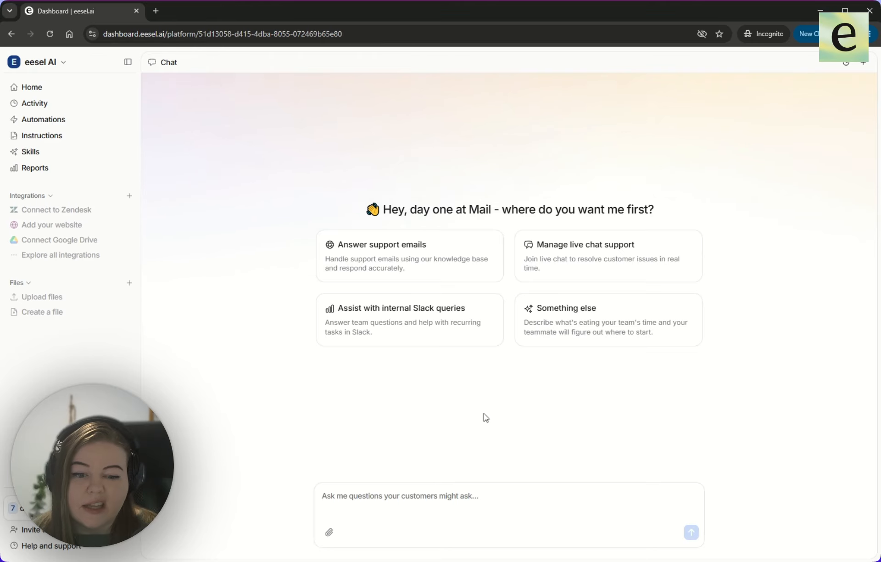
{"action": "left_click", "coordinate": [400, 496]}
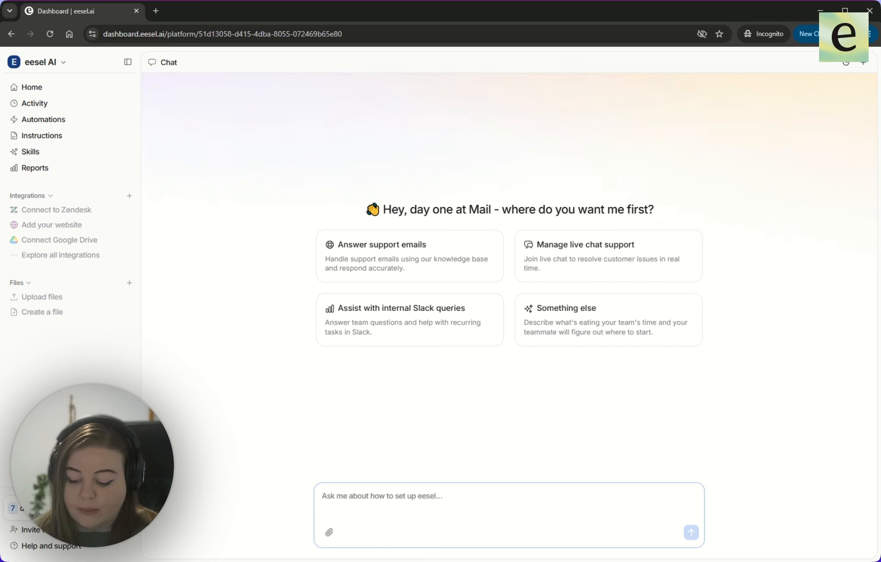
{"action": "type", "text": "I"}
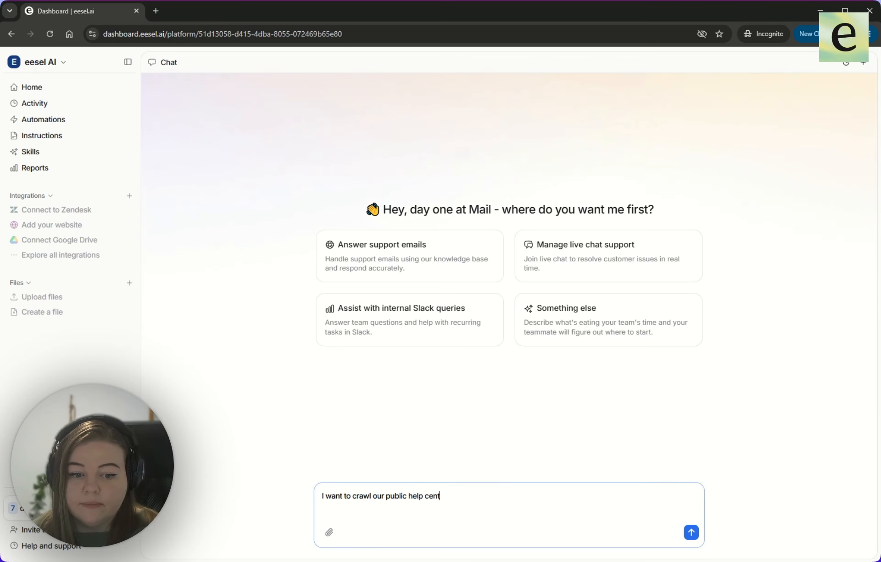
{"action": "type", "text": "https://d3v-eesel.zendesk.com"}
{"action": "key", "text": "Return"}
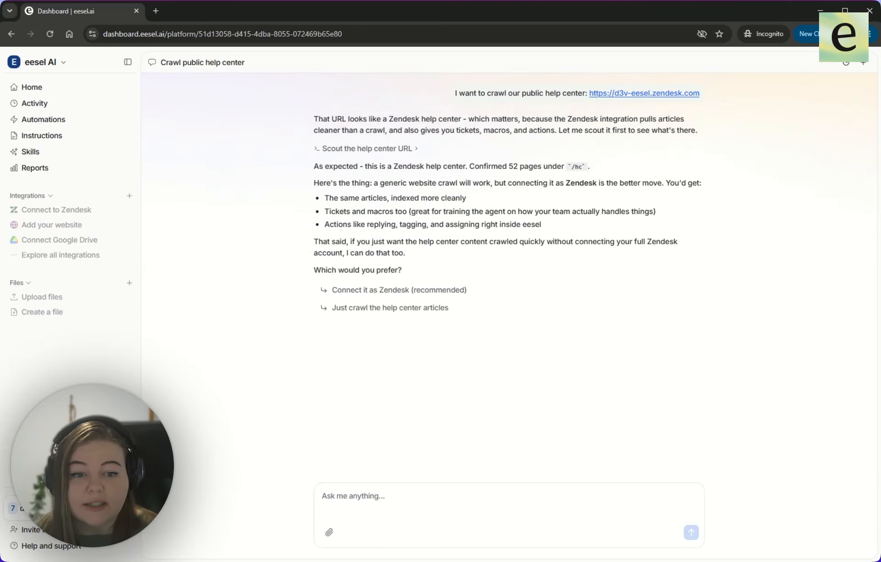
{"action": "left_click", "coordinate": [353, 308]}
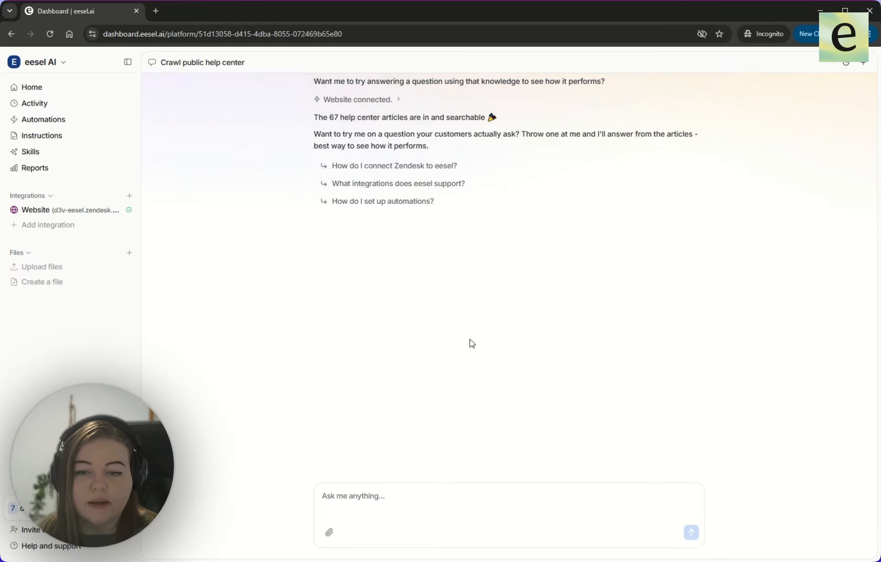
Review the documents indexed from the connected Website integration and close the list.
{"action": "left_click", "coordinate": [44, 213]}
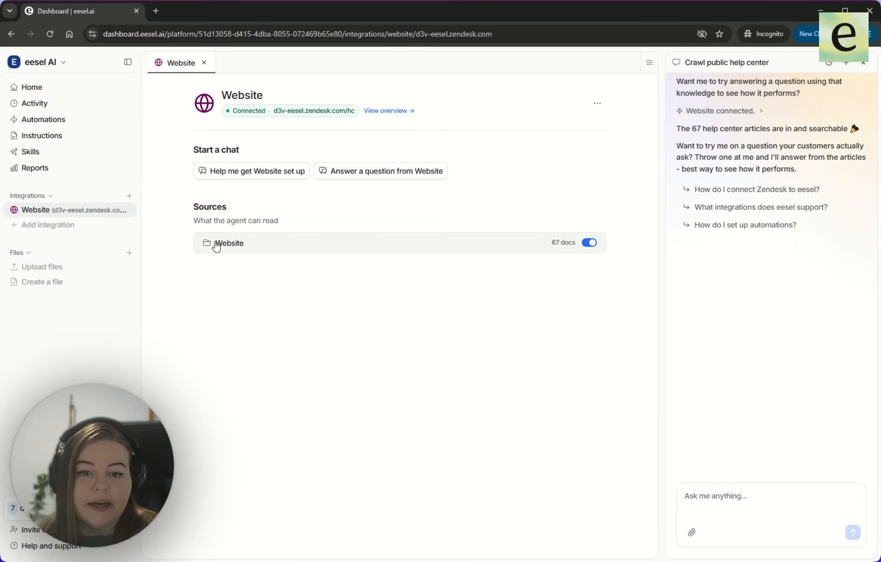
{"action": "left_click", "coordinate": [246, 252]}
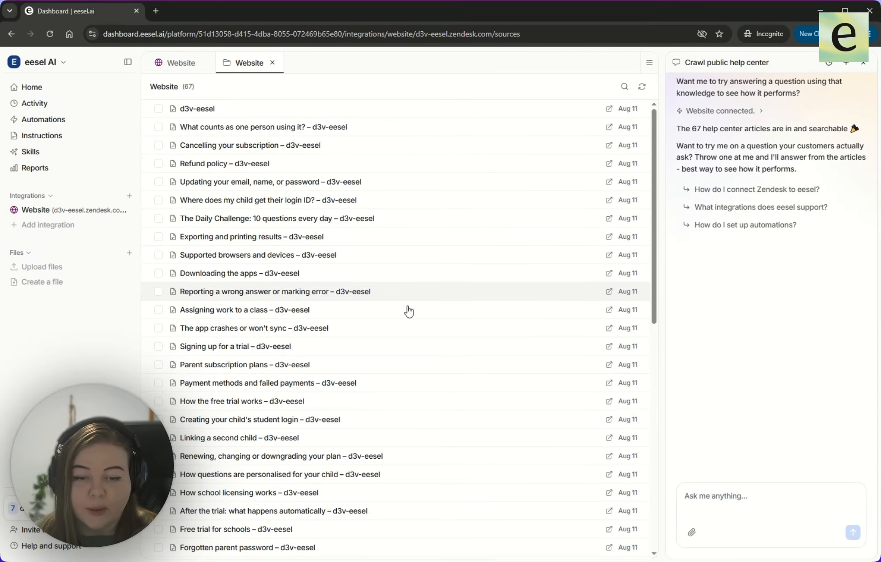
{"action": "scroll", "coordinate": [407, 360], "scroll_direction": "down", "scroll_amount": 3}
{"action": "scroll", "coordinate": [408, 359], "scroll_direction": "down", "scroll_amount": 8}
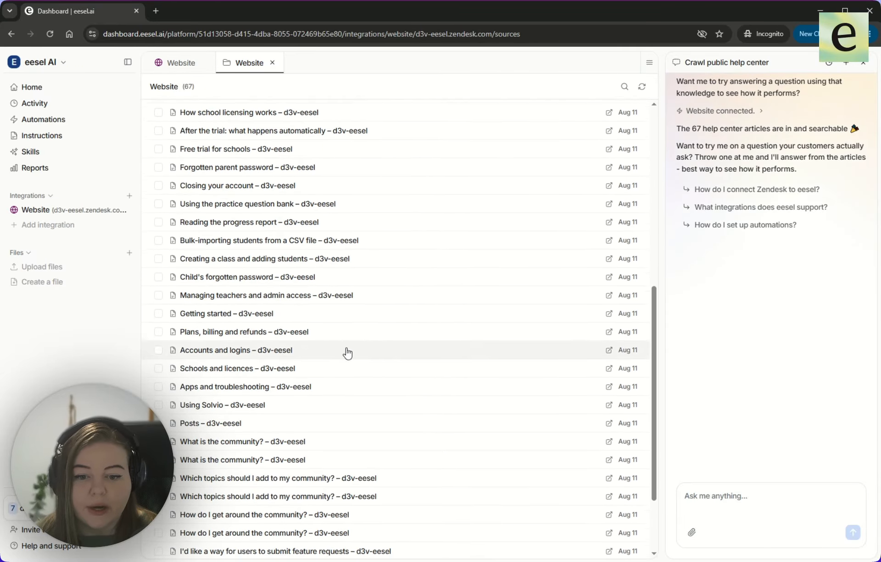
{"action": "scroll", "coordinate": [340, 466], "scroll_direction": "up", "scroll_amount": 5}
{"action": "scroll", "coordinate": [342, 467], "scroll_direction": "up", "scroll_amount": 6}
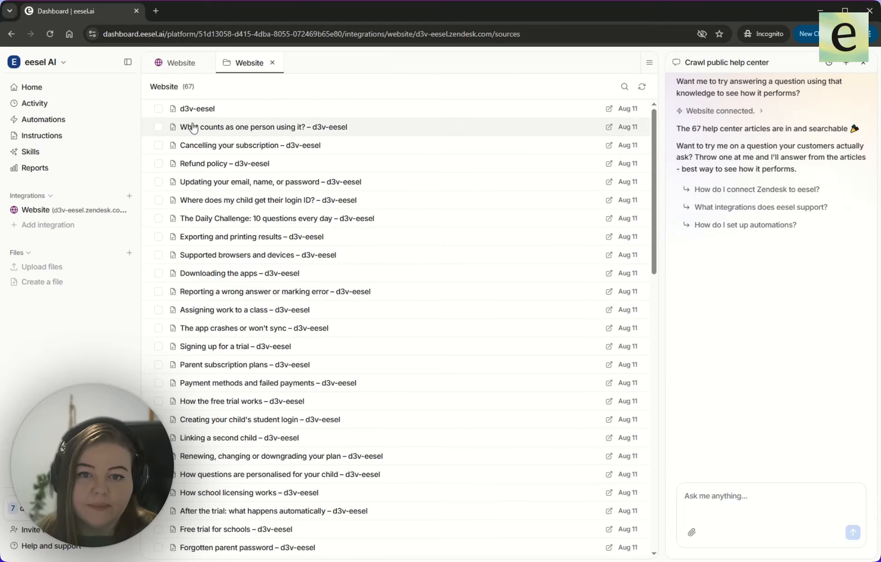
{"action": "left_click", "coordinate": [272, 63]}
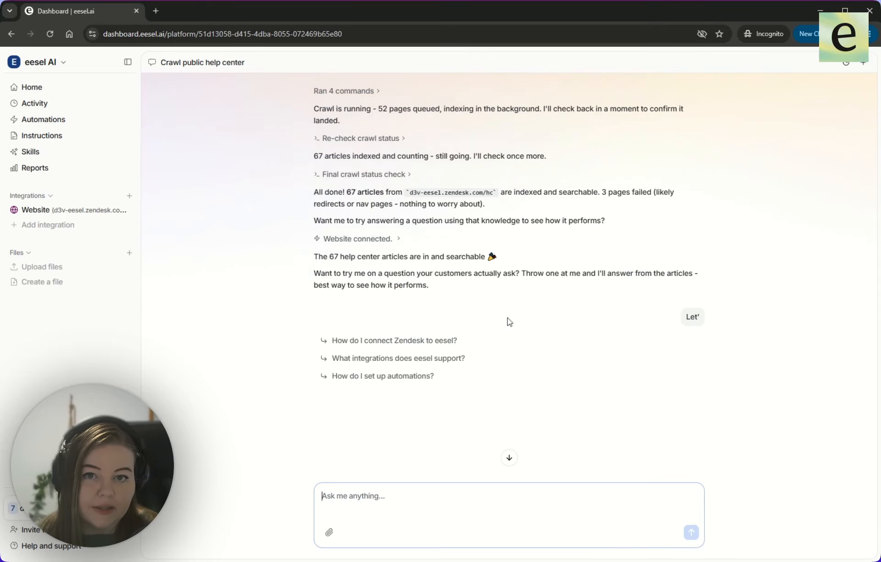
Test the agent with the question "I signed up last week and we've barely used the app. Can I get a refund?".
{"action": "scroll", "coordinate": [449, 348], "scroll_direction": "up", "scroll_amount": 5}
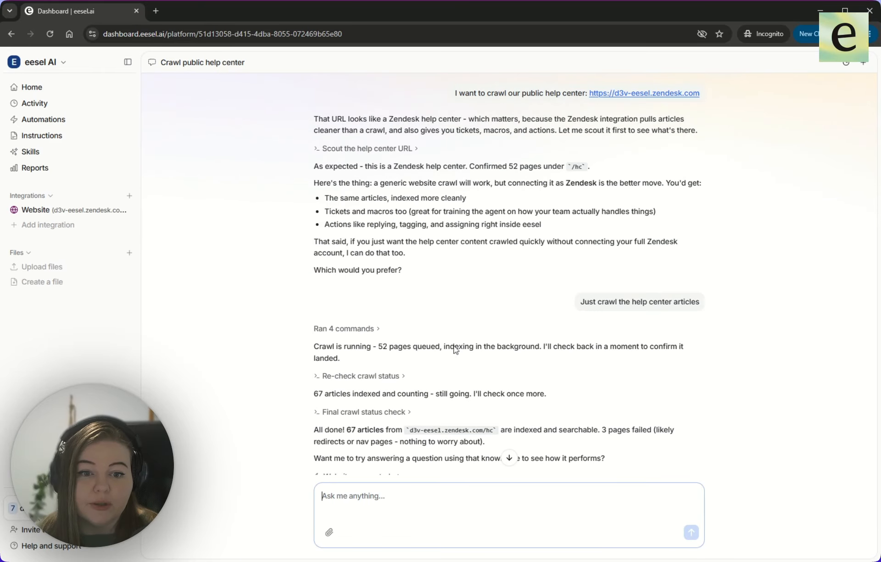
{"action": "scroll", "coordinate": [452, 350], "scroll_direction": "down", "scroll_amount": 3}
{"action": "scroll", "coordinate": [509, 275], "scroll_direction": "down", "scroll_amount": 6}
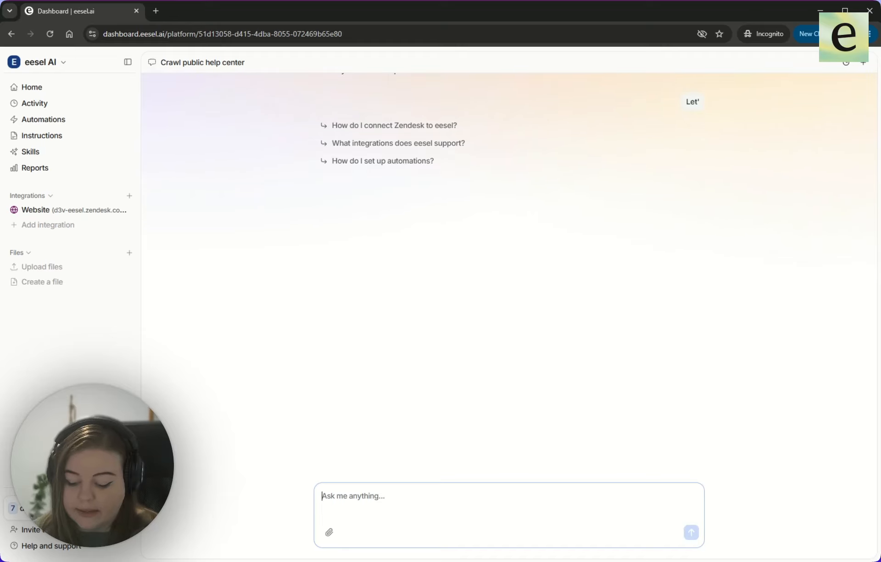
{"action": "type", "text": "Let's test it"}
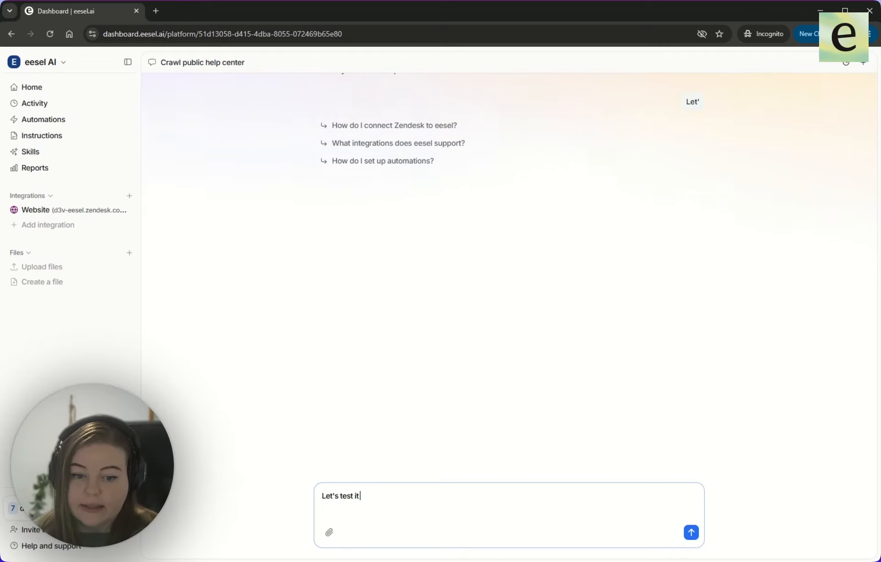
{"action": "type", "text": " on a question about: I signed up last week and we've barely used the app. Can I get a refund?"}
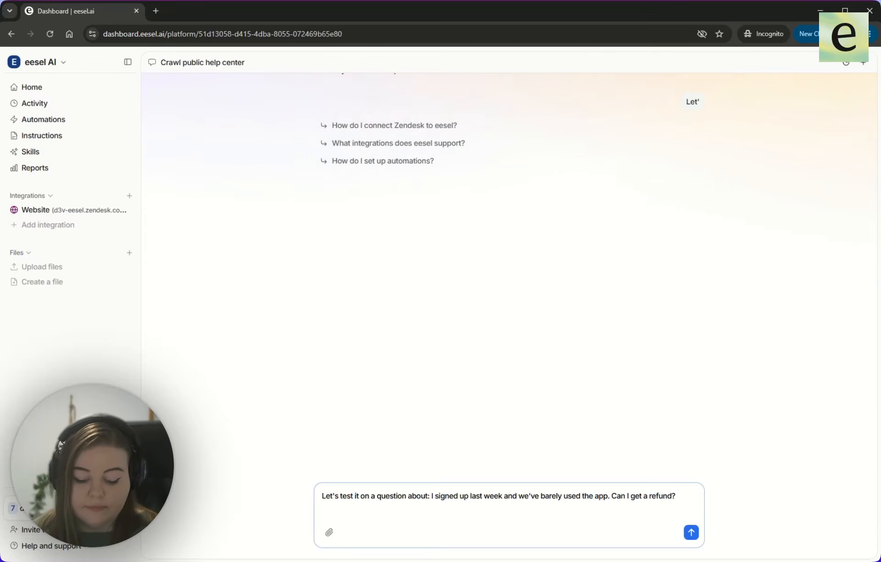
{"action": "key", "text": "Return"}
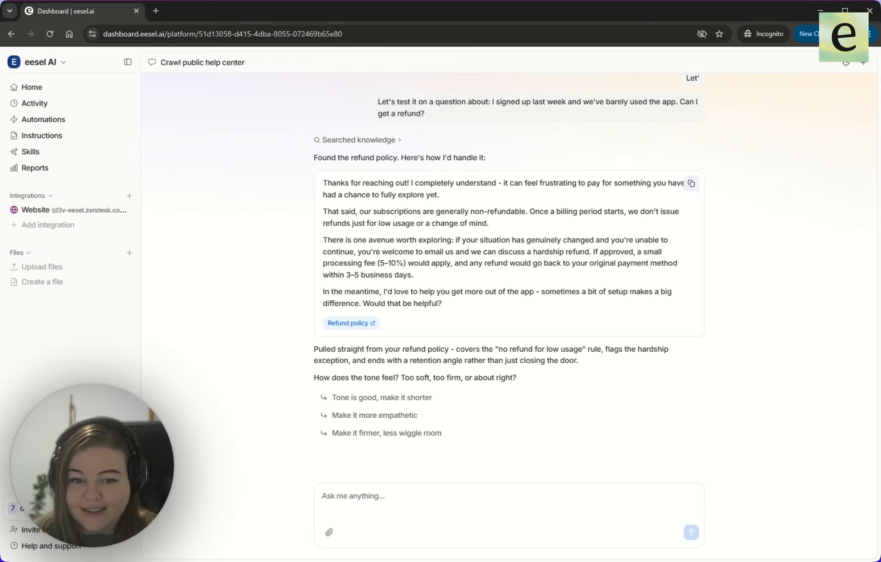
Check the Refund policy article cited in the agent's answer, and return to the chat.
{"action": "left_click", "coordinate": [372, 324]}
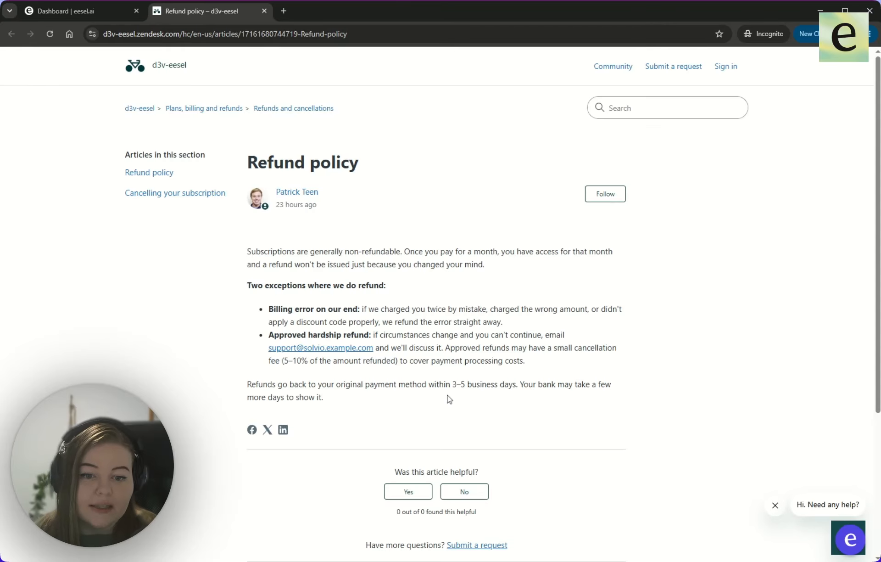
{"action": "left_click", "coordinate": [81, 11]}
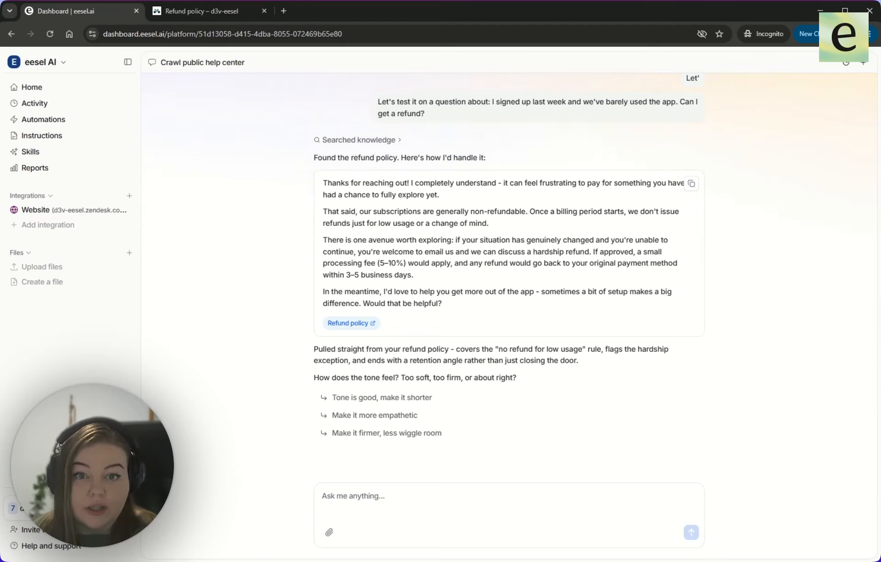
Instruct the agent to answer refund questions in two sentences, with a greeting at the start and an ending question clarifying why they are requesting it.
{"action": "left_click", "coordinate": [354, 496]}
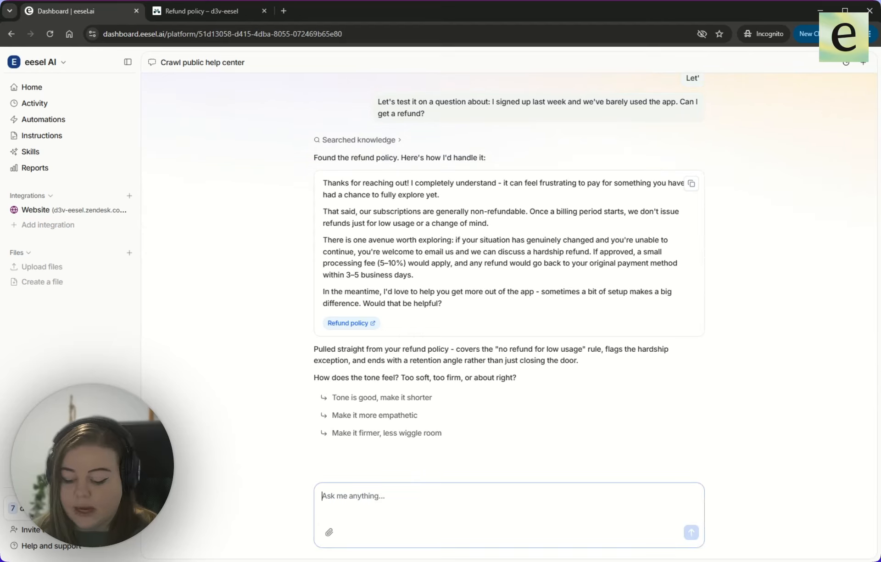
{"action": "type", "text": "I want you to ans"}
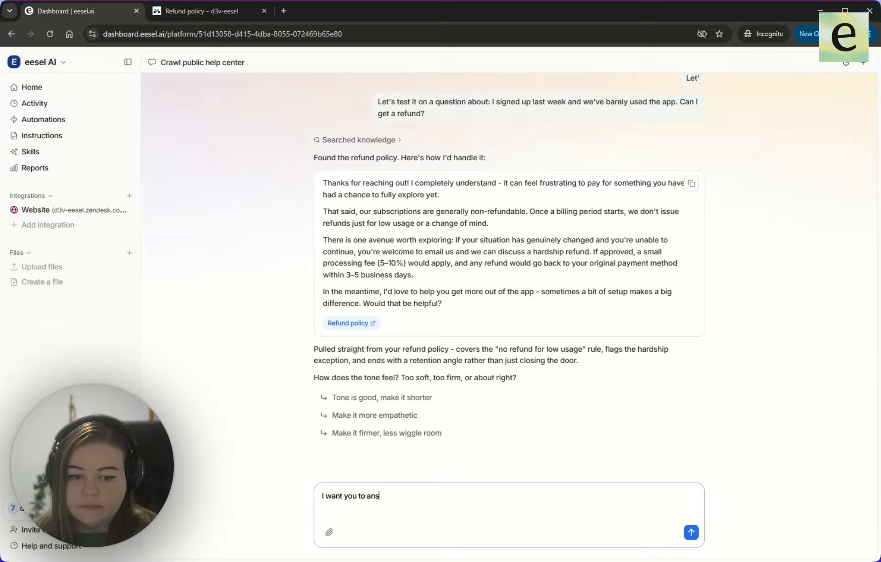
{"action": "type", "text": "wer refund"}
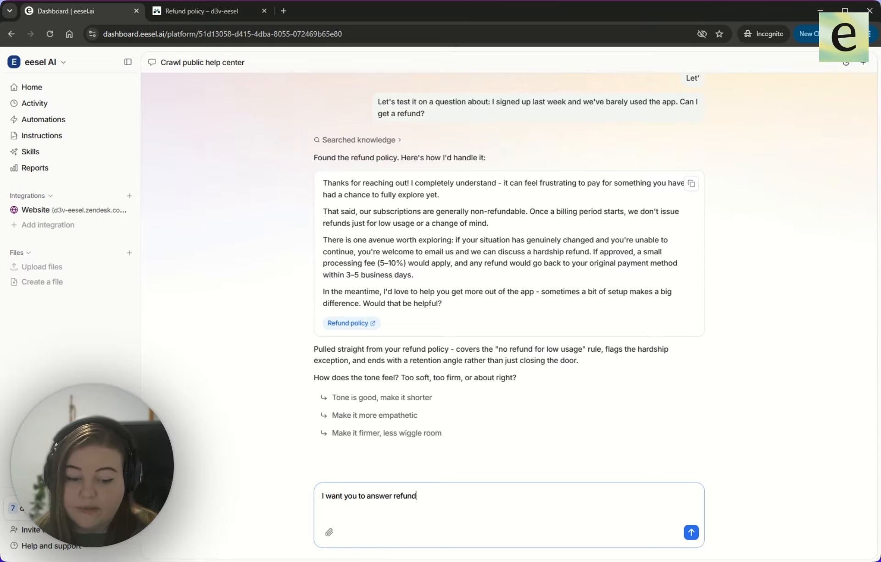
{"action": "type", "text": " questions in t"}
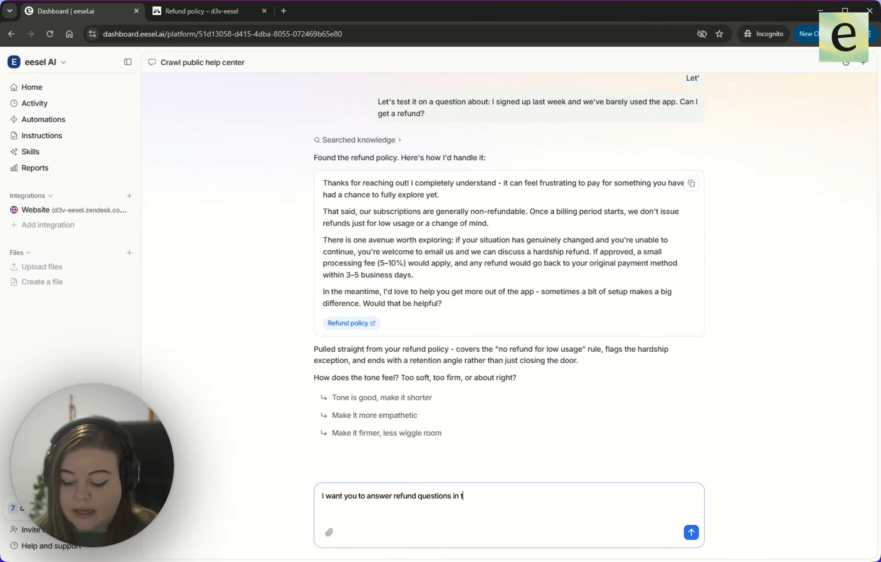
{"action": "type", "text": "wo sentences"}
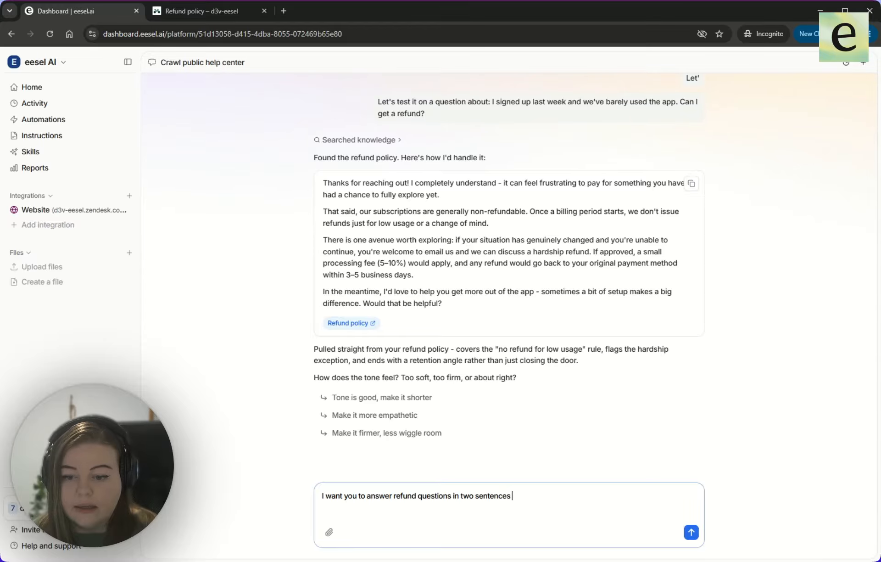
{"action": "type", "text": " with a questio"}
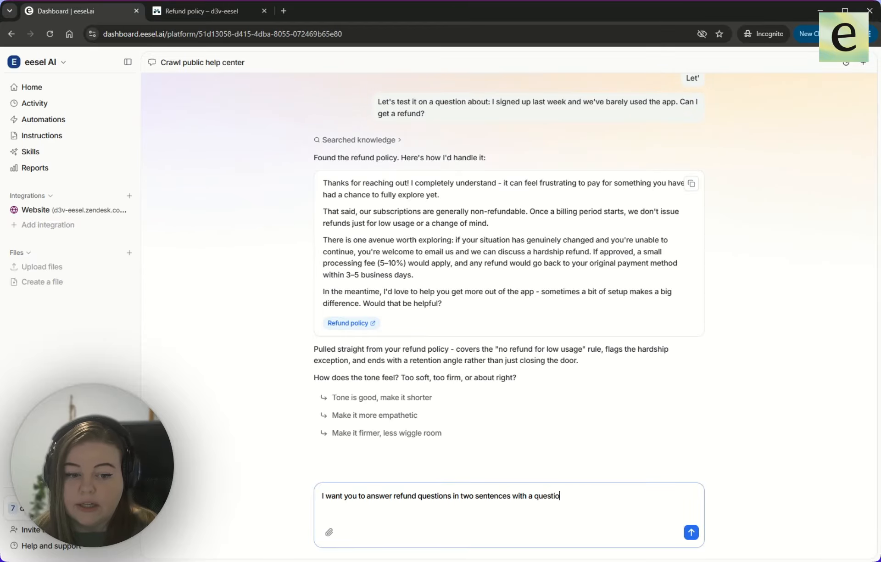
{"action": "type", "text": "n at the end clari"}
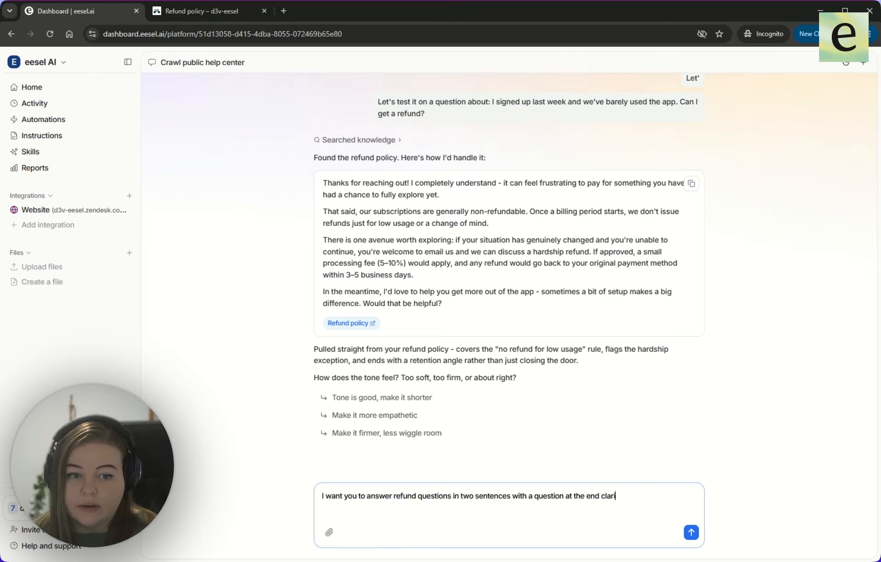
{"action": "type", "text": "fying whatg"}
{"action": "key", "text": "BackSpace"}
{"action": "key", "text": "BackSpace"}
{"action": "key", "text": "BackSpace"}
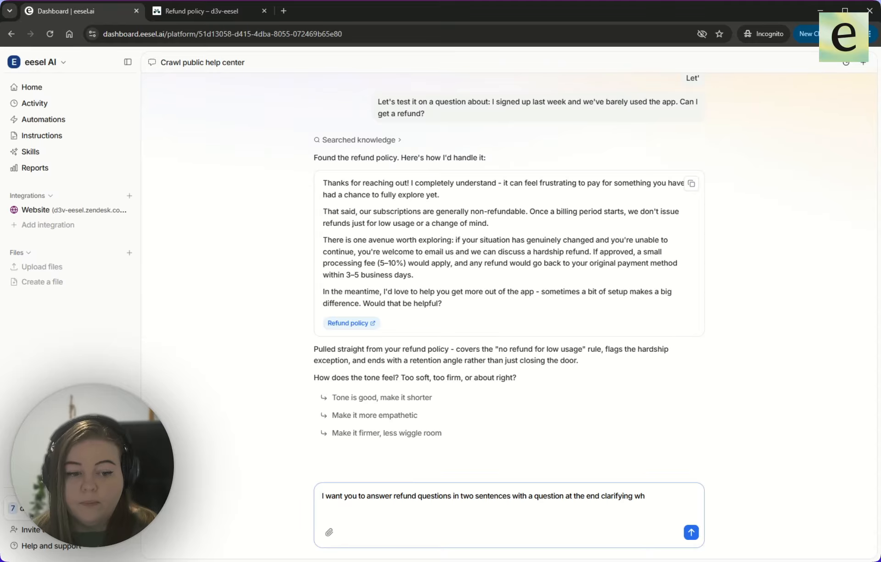
{"action": "type", "text": "y they "}
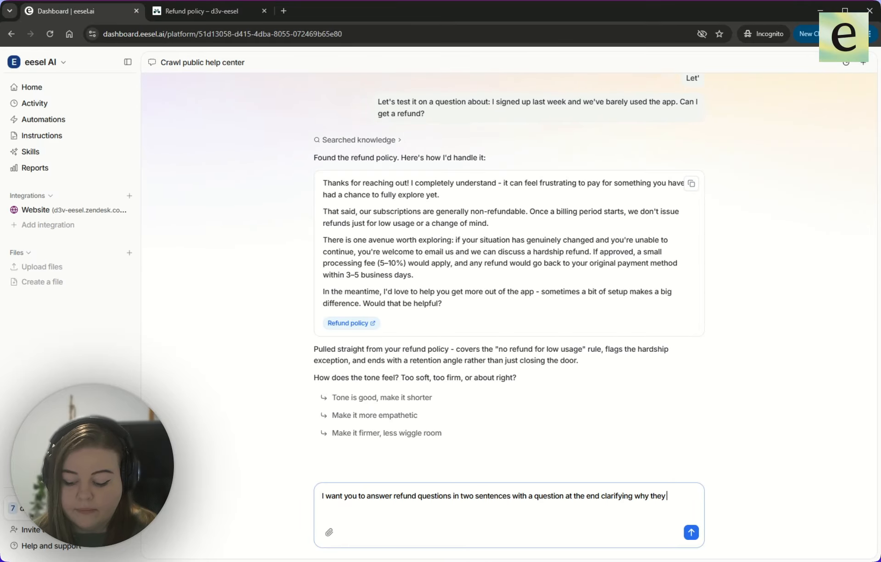
{"action": "type", "text": "are requesting"}
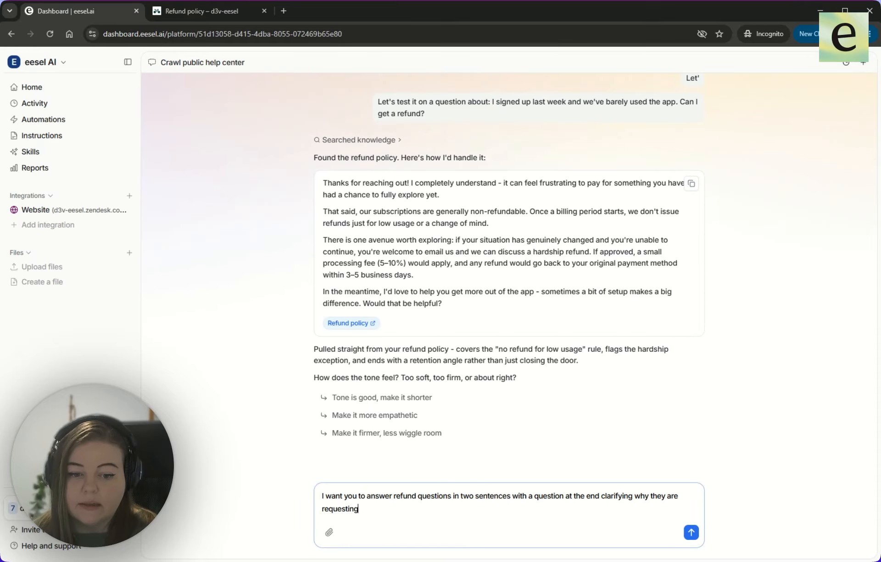
{"action": "type", "text": " it. "}
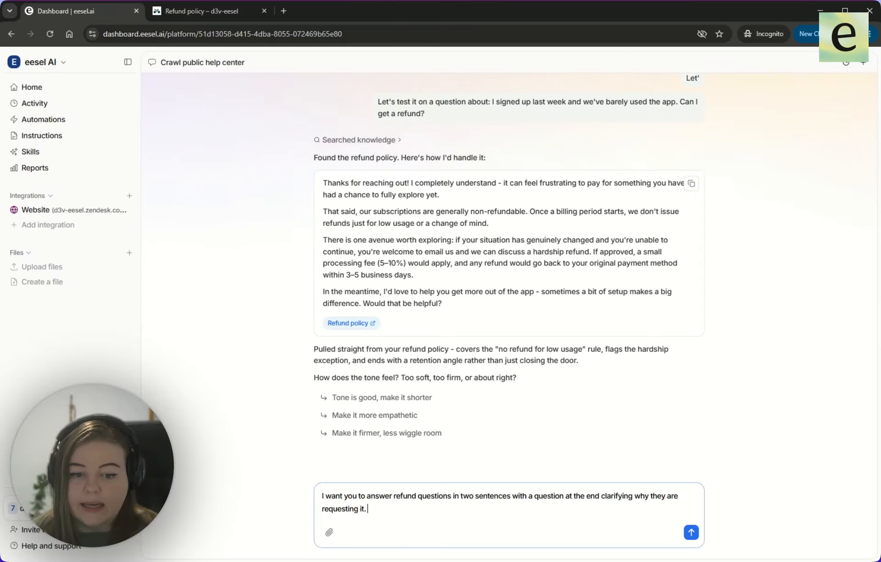
{"action": "type", "text": "Make sure you "}
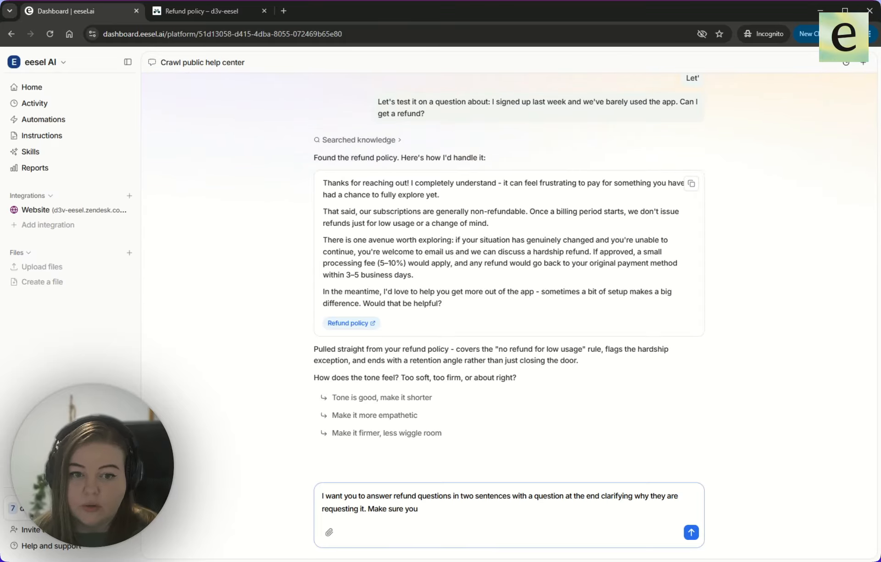
{"action": "type", "text": "have a greeting "}
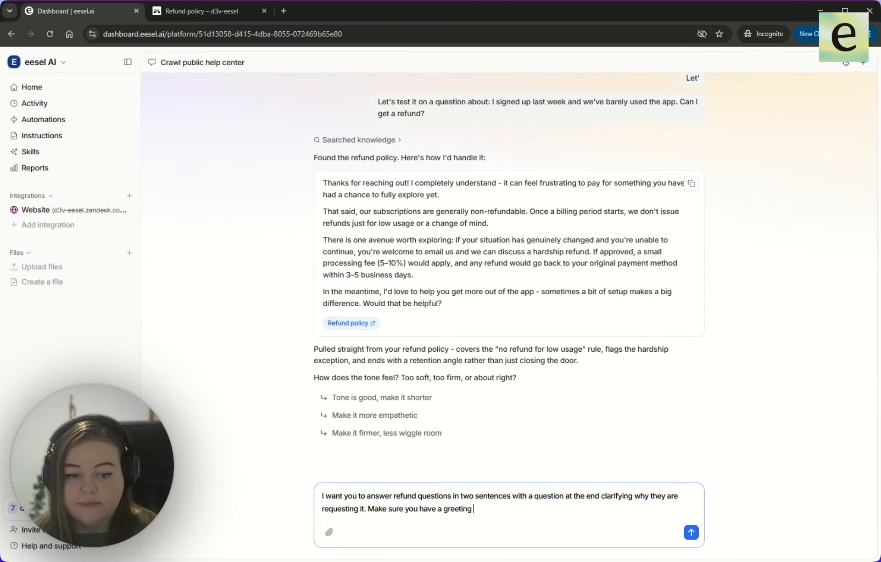
{"action": "type", "text": "at the start."}
{"action": "key", "text": "Return"}
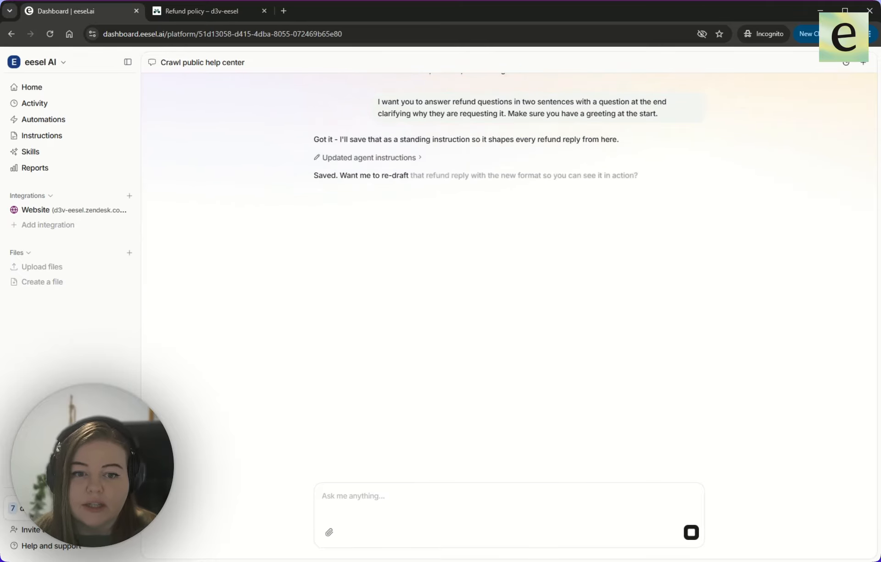
Review the agent's instruction update in the chat and the Refund replies section in its saved instructions.
{"action": "left_click", "coordinate": [366, 161]}
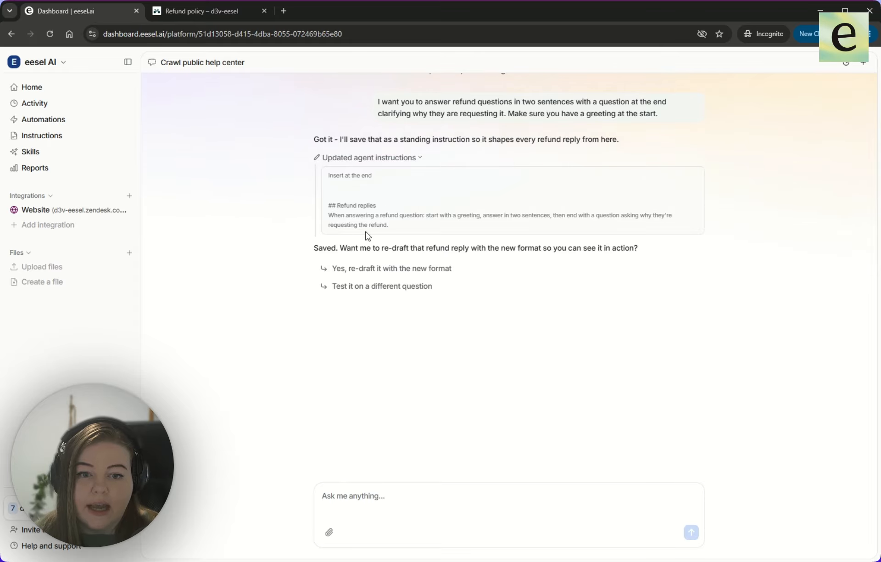
{"action": "left_click", "coordinate": [384, 158]}
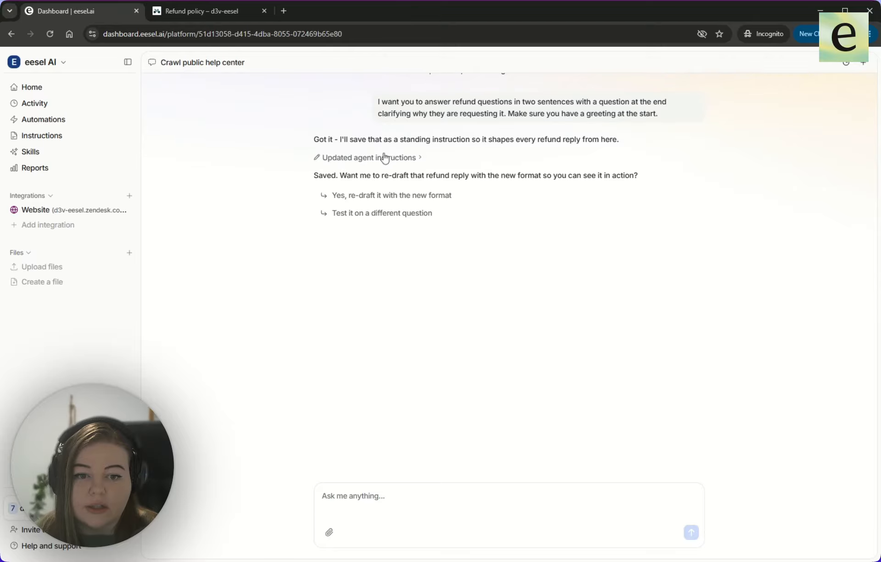
{"action": "left_click", "coordinate": [51, 136]}
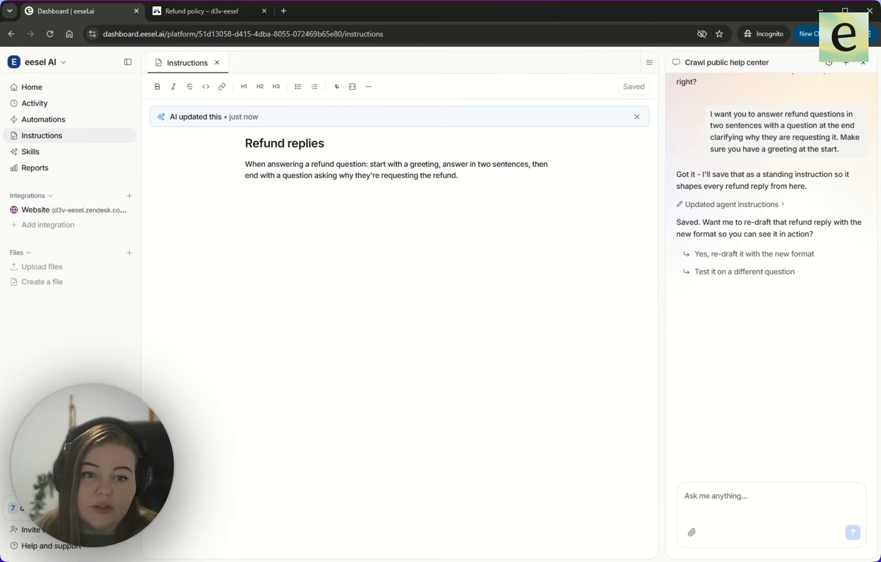
{"action": "key", "text": "ctrl+a"}
{"action": "left_click", "coordinate": [458, 176]}
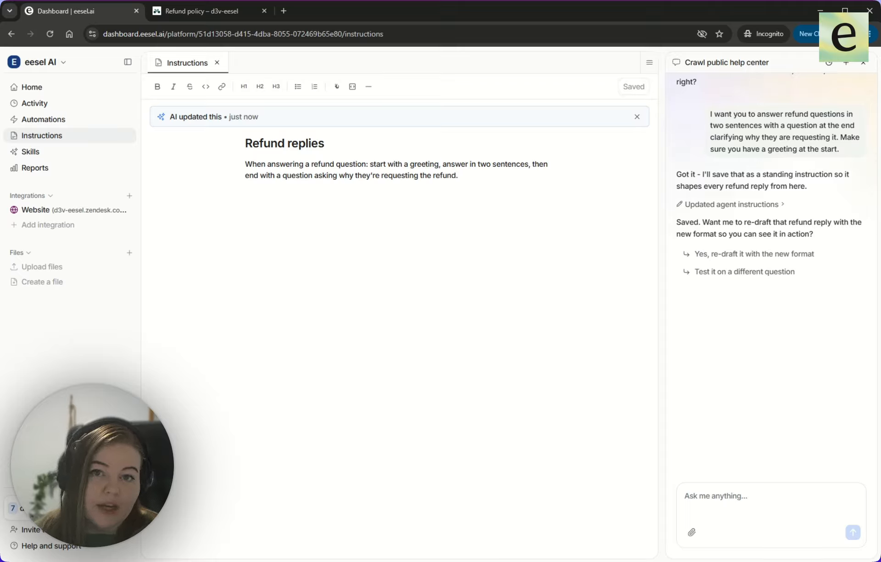
Reuse the earlier test message "Let's test it on a question about: I signed up last week and we've barely used the app. Can I get a refund?" in a new chat.
{"action": "left_click", "coordinate": [730, 490]}
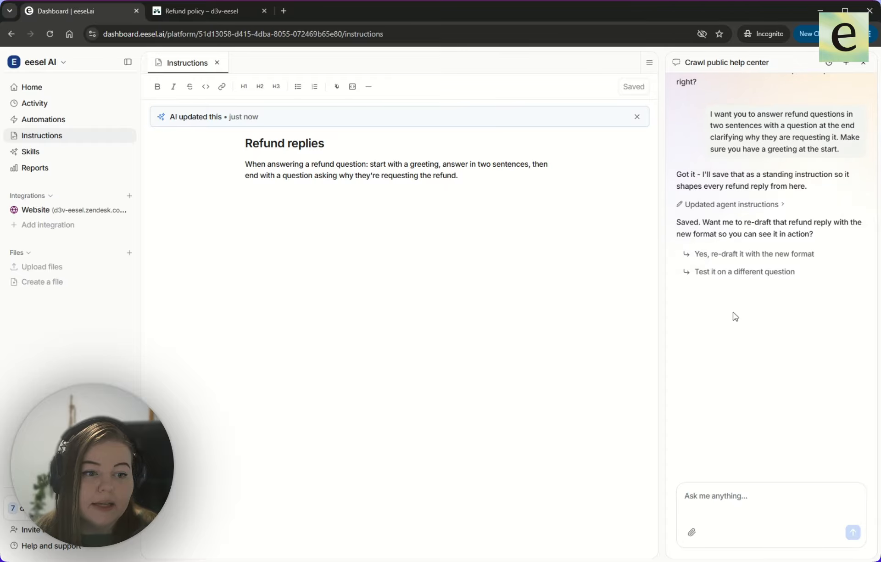
{"action": "scroll", "coordinate": [847, 295], "scroll_direction": "up", "scroll_amount": 3}
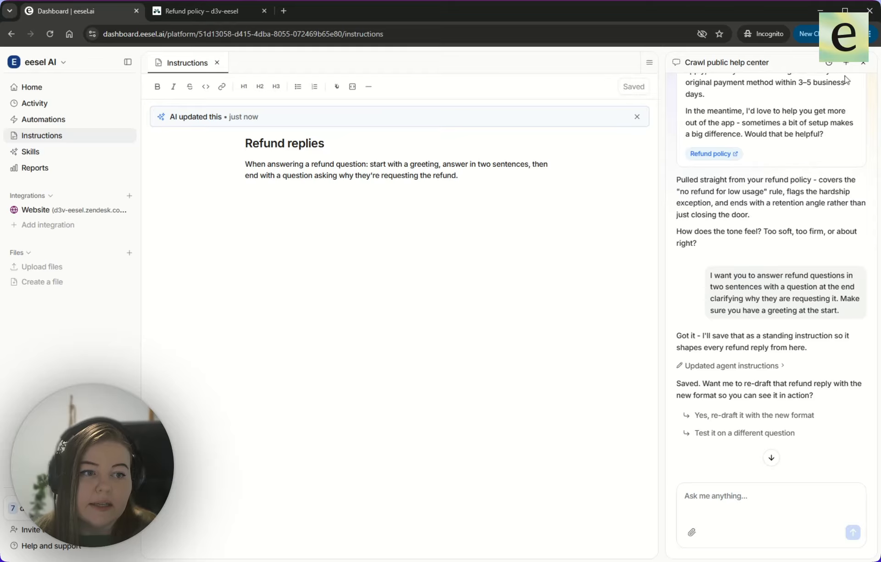
{"action": "scroll", "coordinate": [847, 81], "scroll_direction": "up", "scroll_amount": 7}
{"action": "left_click_drag", "start_coordinate": [811, 220], "coordinate": [705, 201]}
{"action": "key", "text": "ctrl+c"}
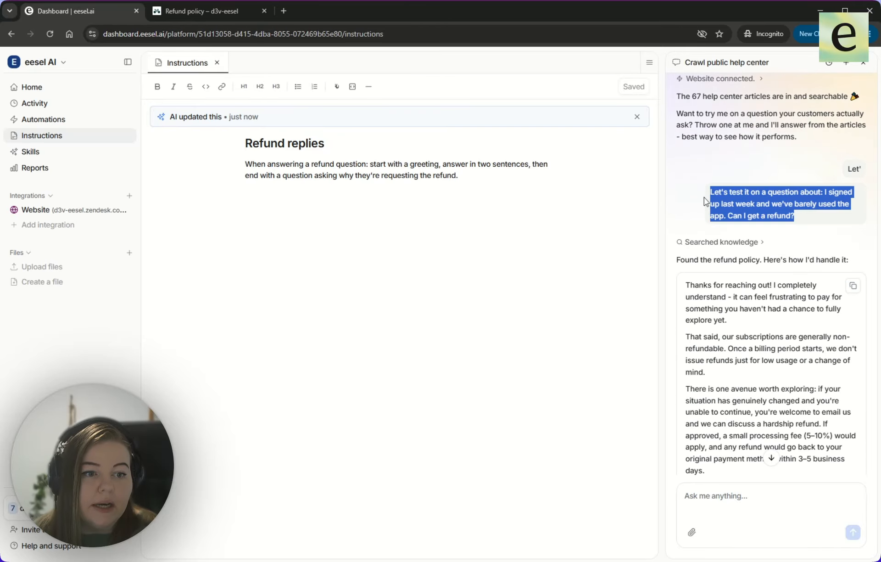
{"action": "left_click", "coordinate": [846, 62]}
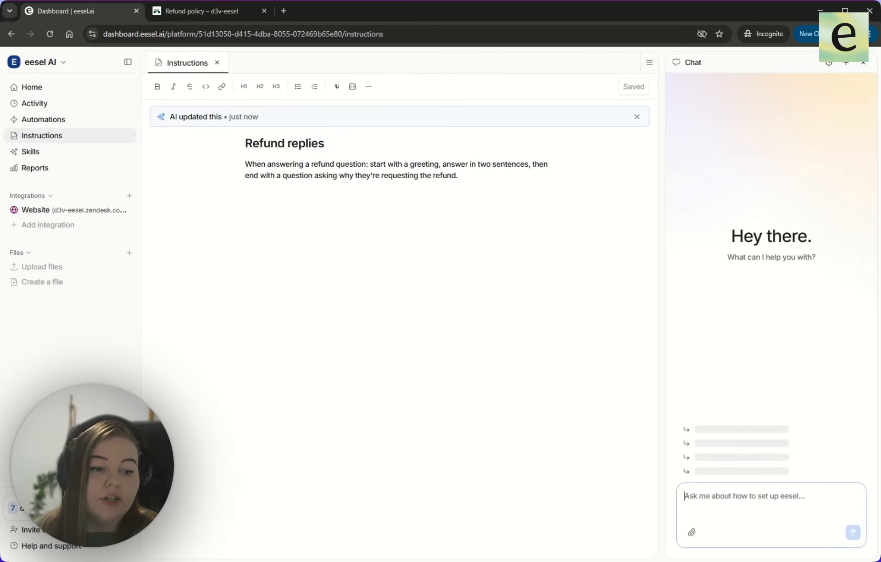
{"action": "key", "text": "ctrl+v"}
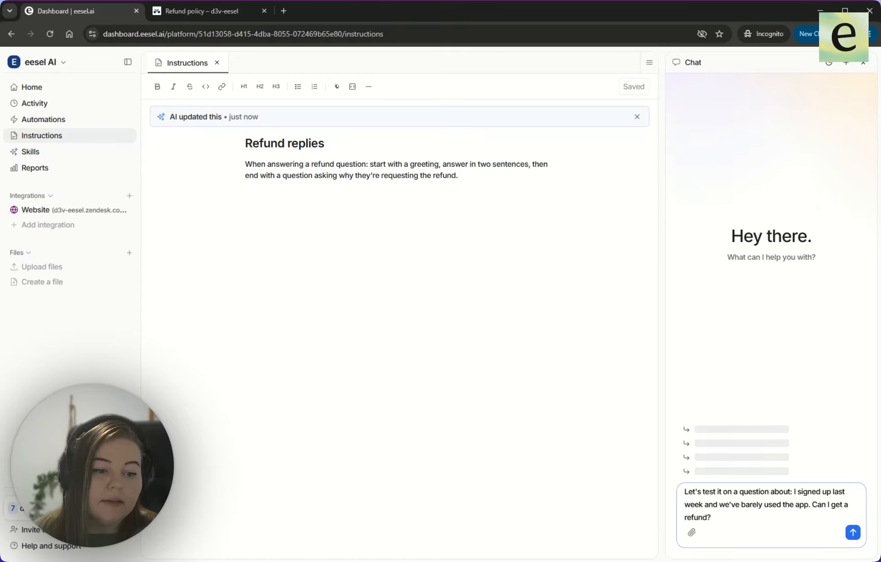
{"action": "left_click", "coordinate": [853, 531]}
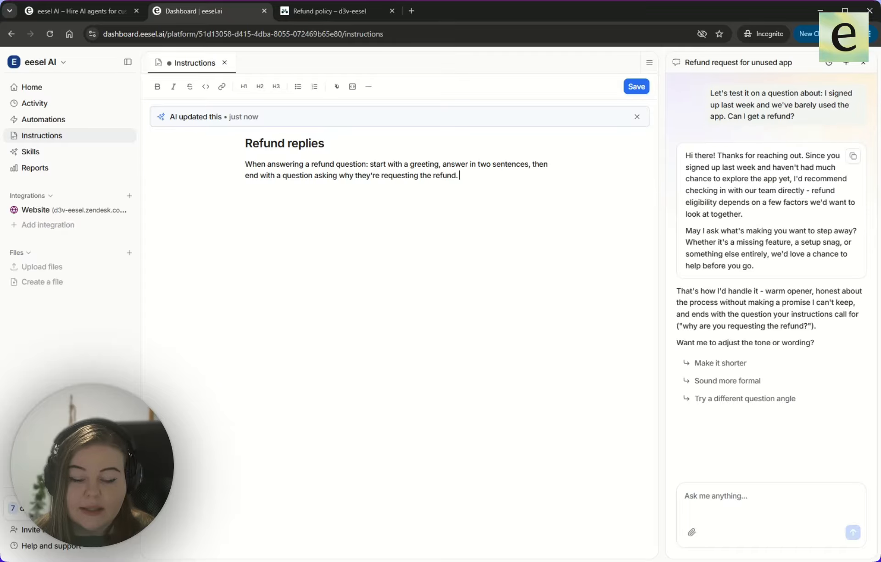
{"action": "left_click", "coordinate": [734, 496]}
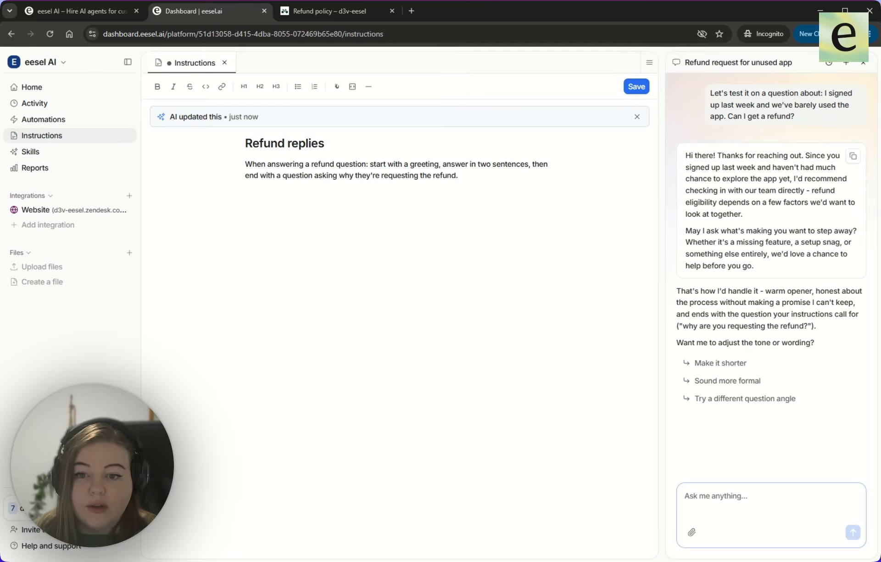
{"action": "left_click", "coordinate": [47, 72]}
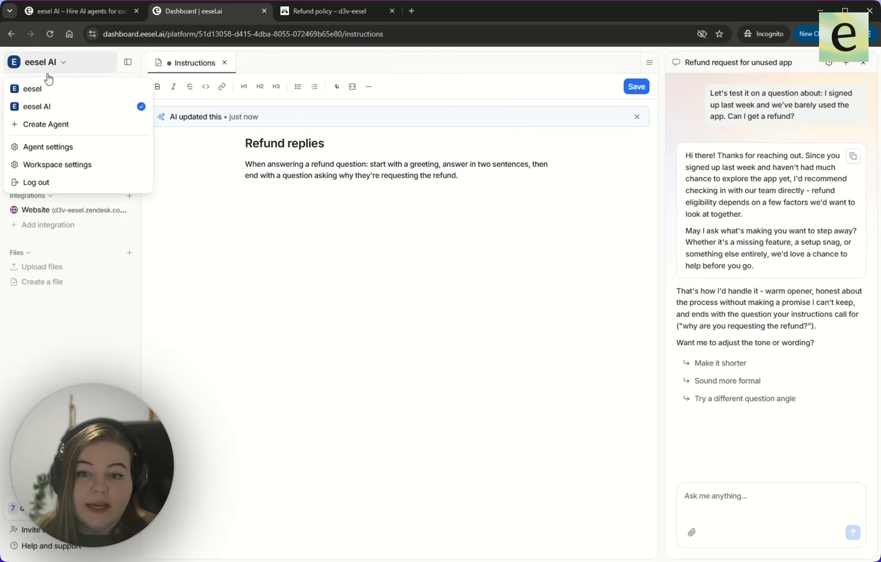
{"action": "left_click", "coordinate": [441, 261]}
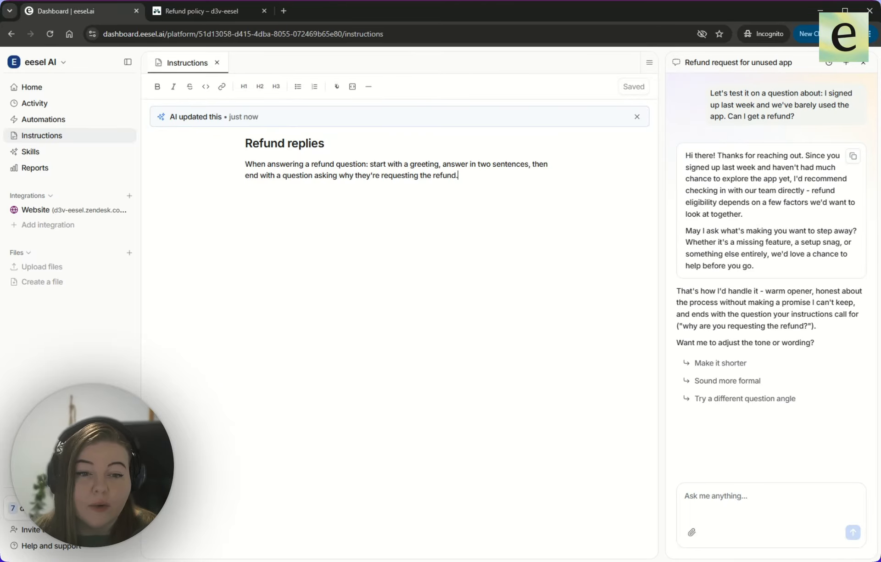
Look through the agent's available integrations, its automations, and the skills it can be given.
{"action": "left_click", "coordinate": [129, 195]}
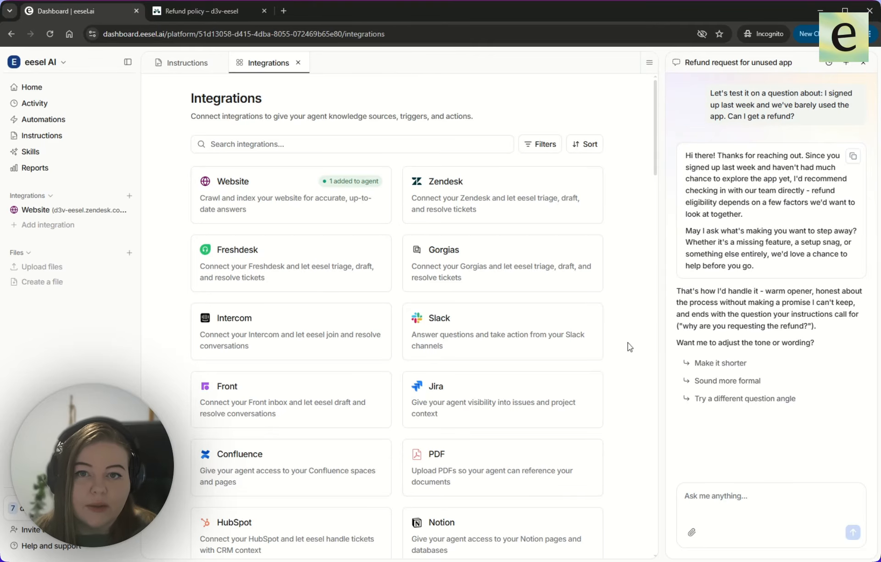
{"action": "left_click", "coordinate": [69, 120]}
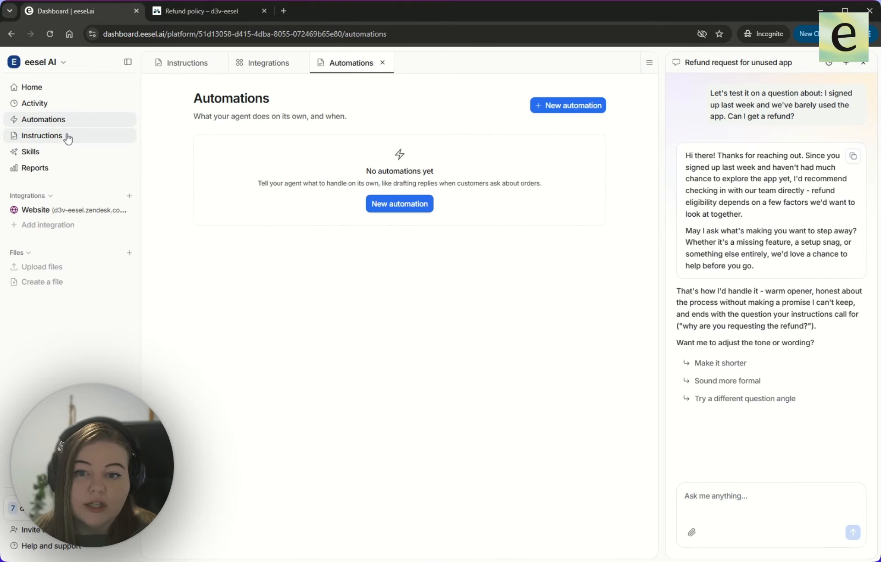
{"action": "left_click", "coordinate": [56, 153]}
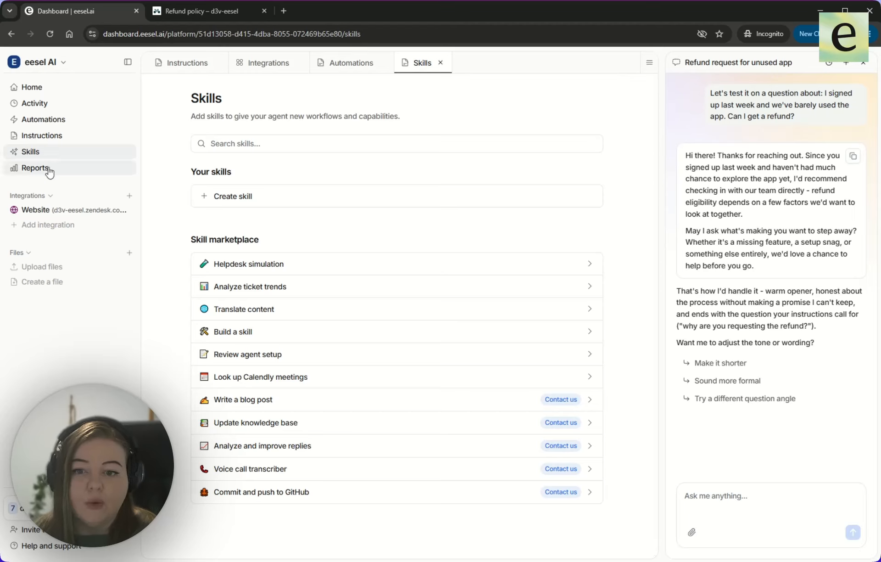